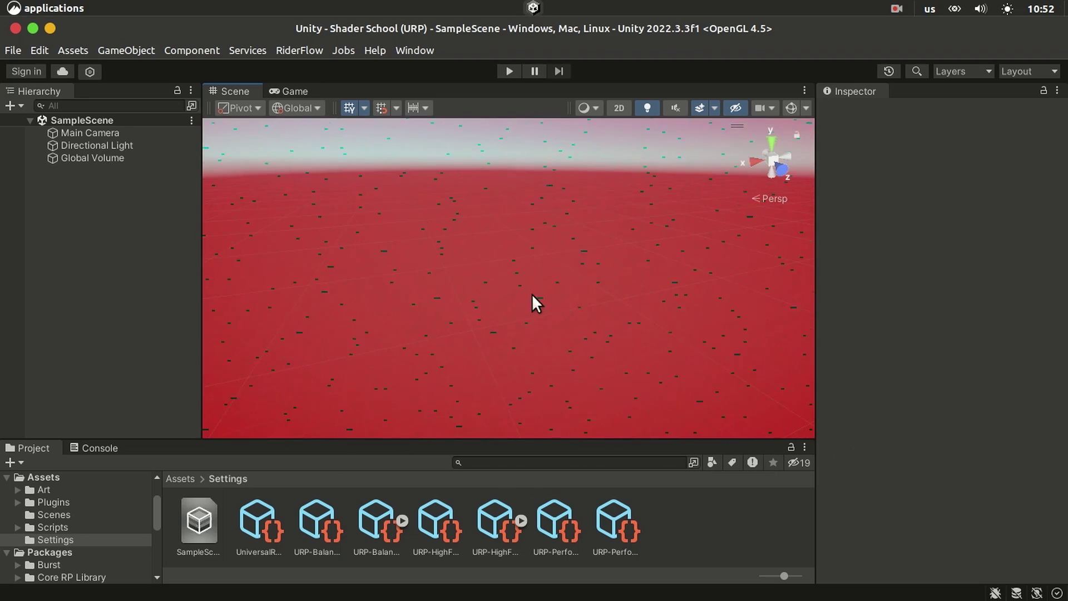
Orbit the Scene view and compare the Game and Scene tabs to observe the red flickering pixels.
{"action": "right_click_drag", "start_coordinate": [534, 303], "coordinate": [446, 263]}
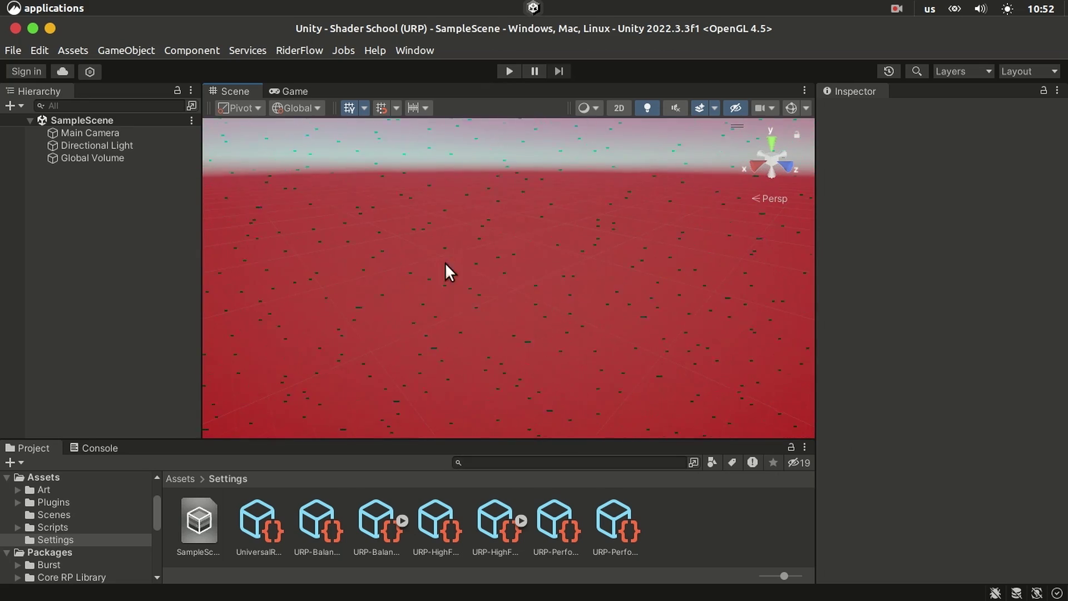
{"action": "right_click_drag", "start_coordinate": [768, 368], "coordinate": [552, 362]}
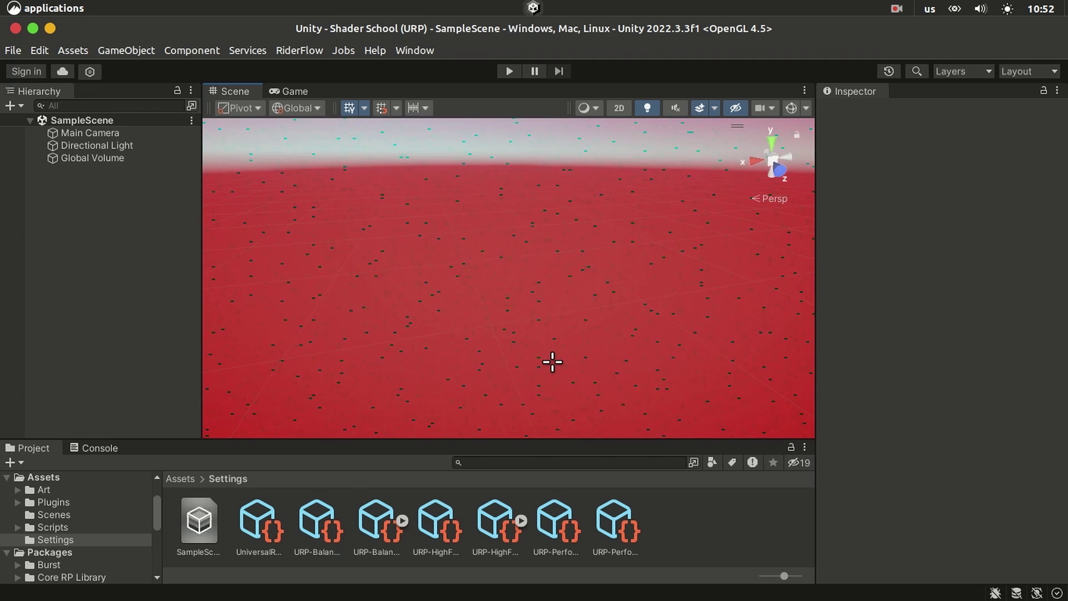
{"action": "left_click", "coordinate": [303, 89]}
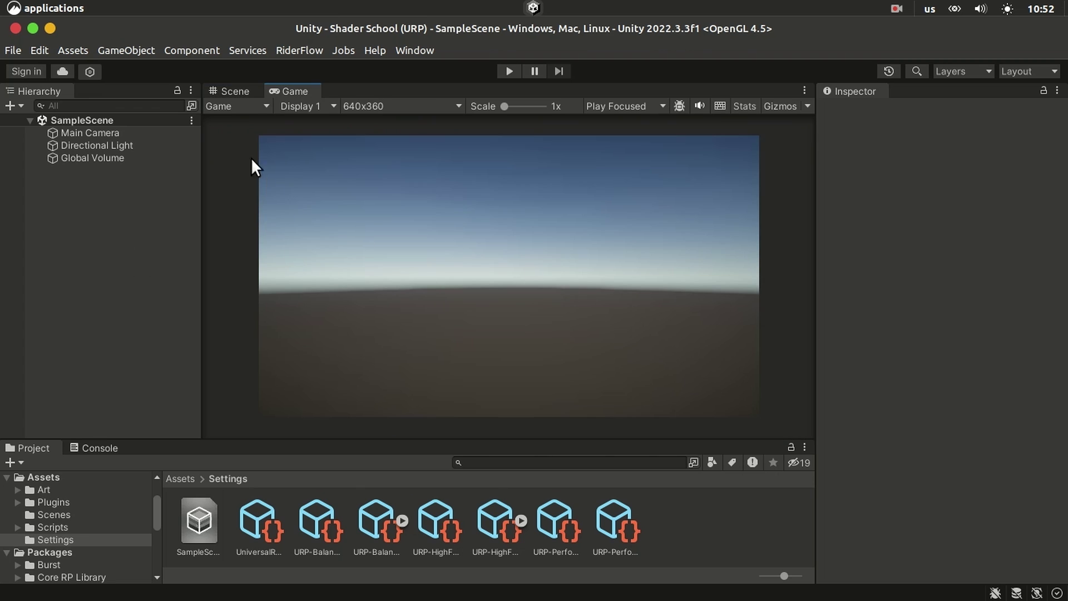
{"action": "left_click", "coordinate": [227, 89]}
{"action": "right_click_drag", "start_coordinate": [380, 328], "coordinate": [615, 325]}
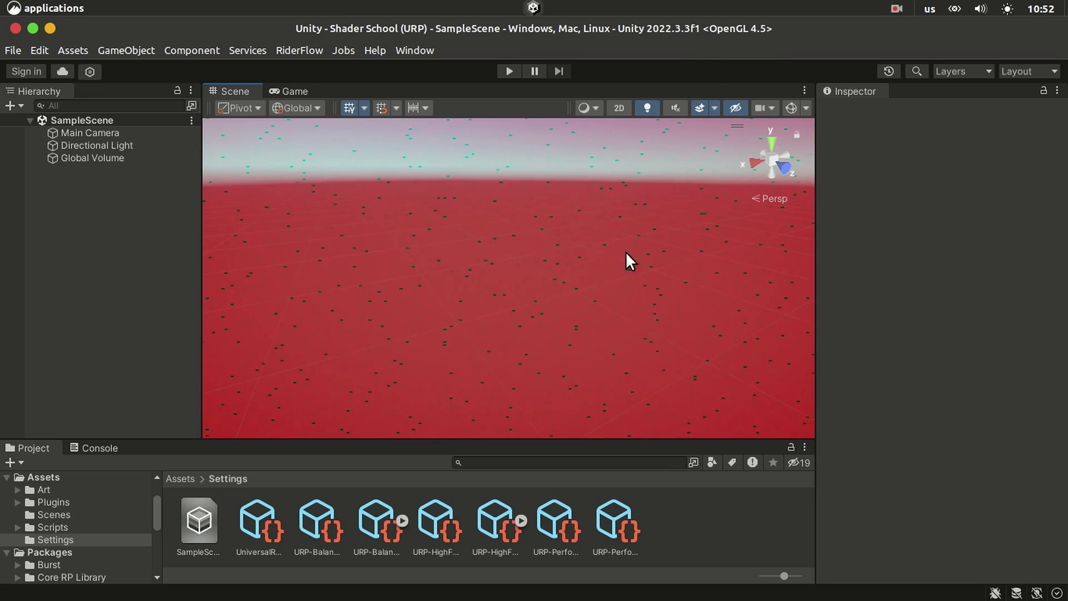
{"action": "right_click_drag", "start_coordinate": [539, 322], "coordinate": [510, 341]}
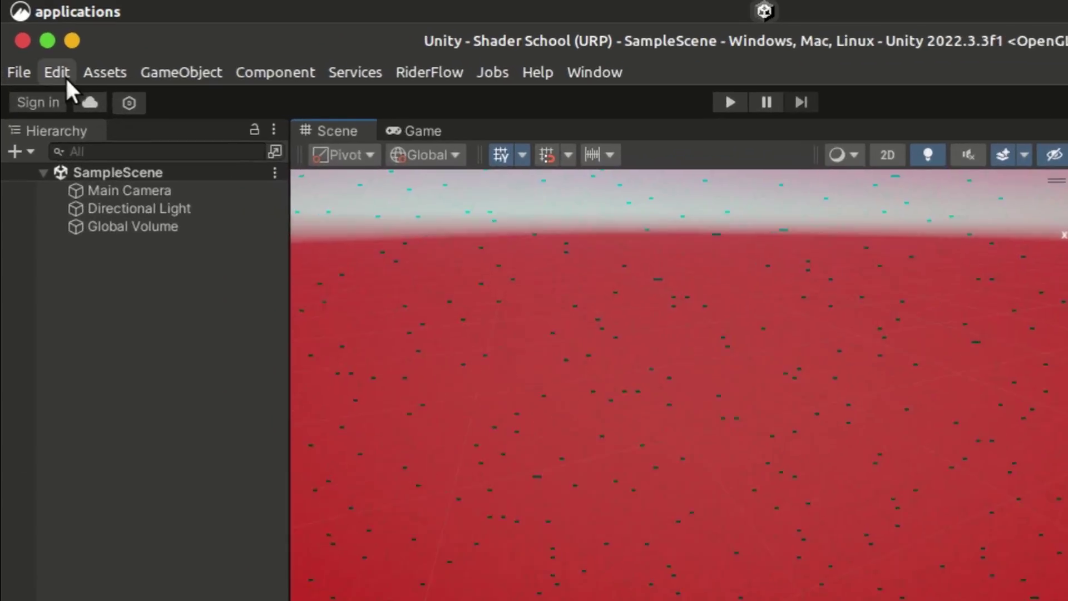
Open Project Settings on the Player page and scroll down to Other Settings.
{"action": "left_click", "coordinate": [45, 51]}
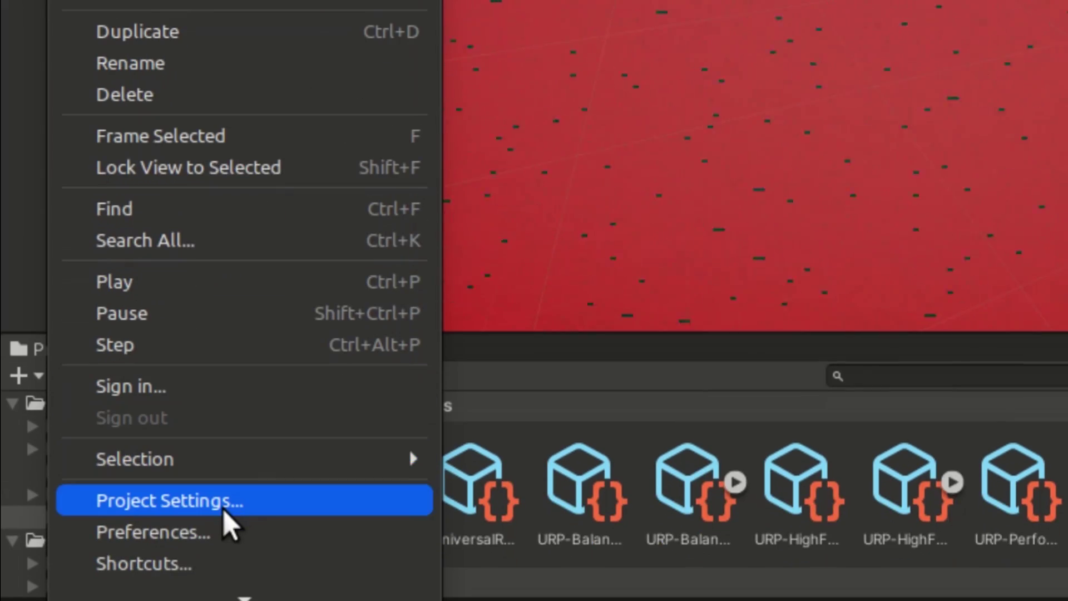
{"action": "left_click", "coordinate": [224, 509]}
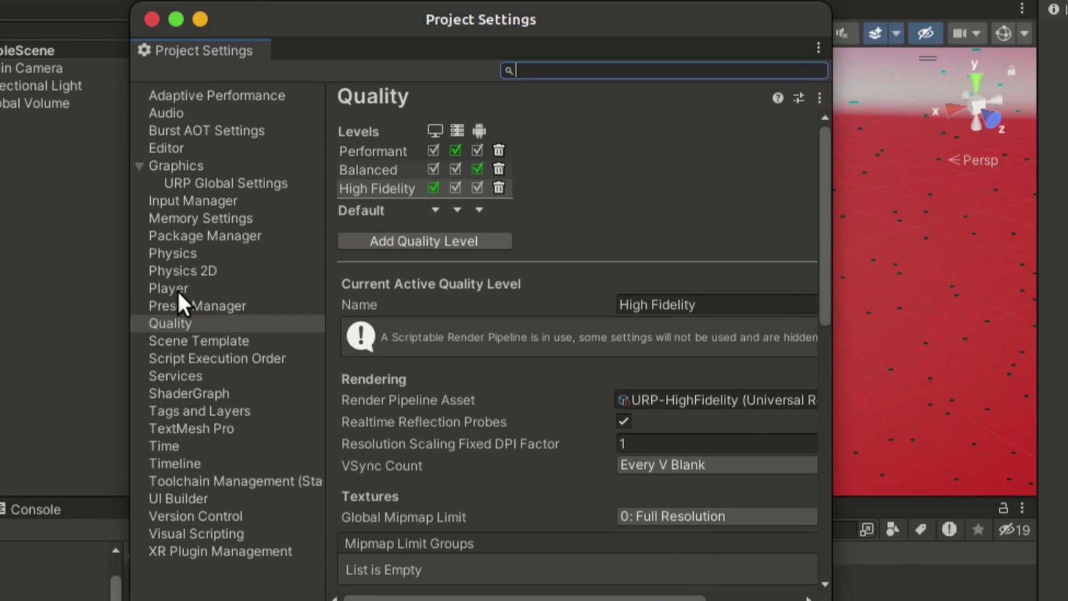
{"action": "left_click", "coordinate": [202, 291]}
{"action": "scroll", "coordinate": [504, 464], "scroll_direction": "down", "scroll_amount": 5}
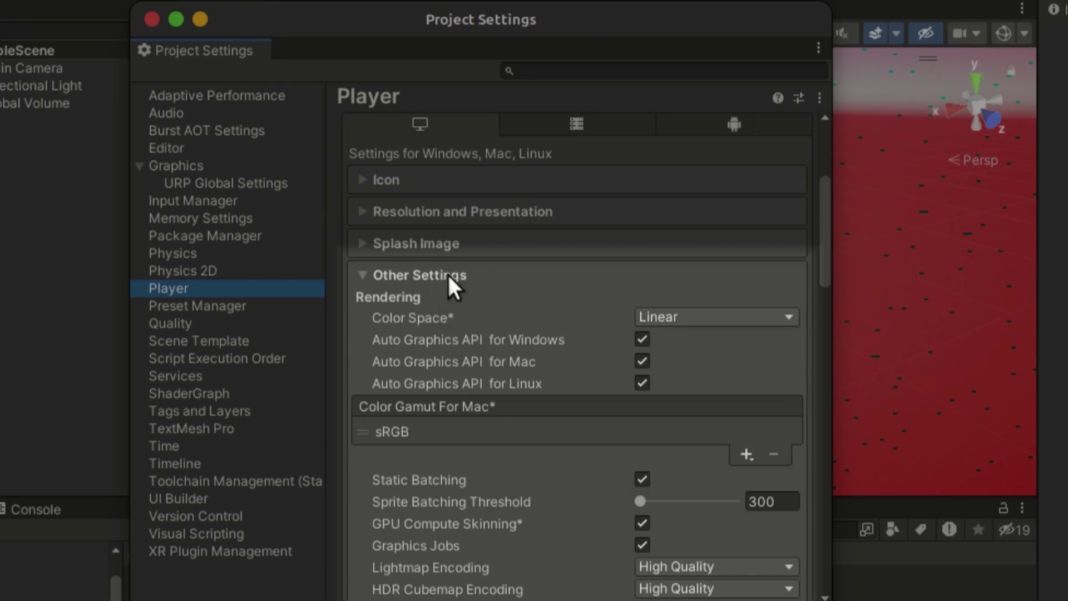
{"action": "scroll", "coordinate": [553, 291], "scroll_direction": "down", "scroll_amount": 1}
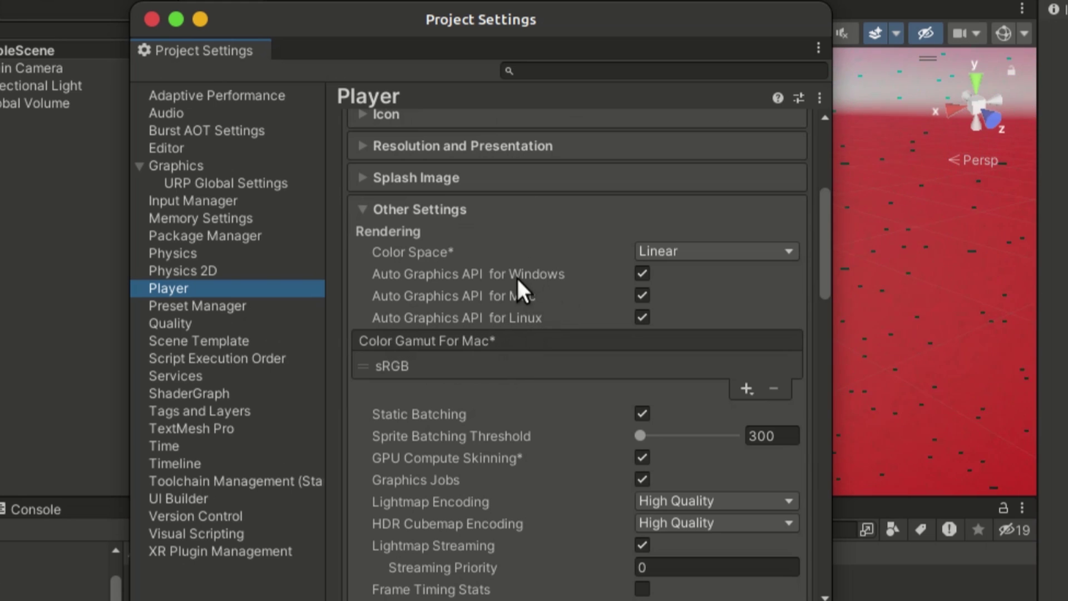
Uncheck Auto Graphics API for Linux and move Vulkan above OpenGLCore in the Graphics APIs list.
{"action": "left_click", "coordinate": [641, 318]}
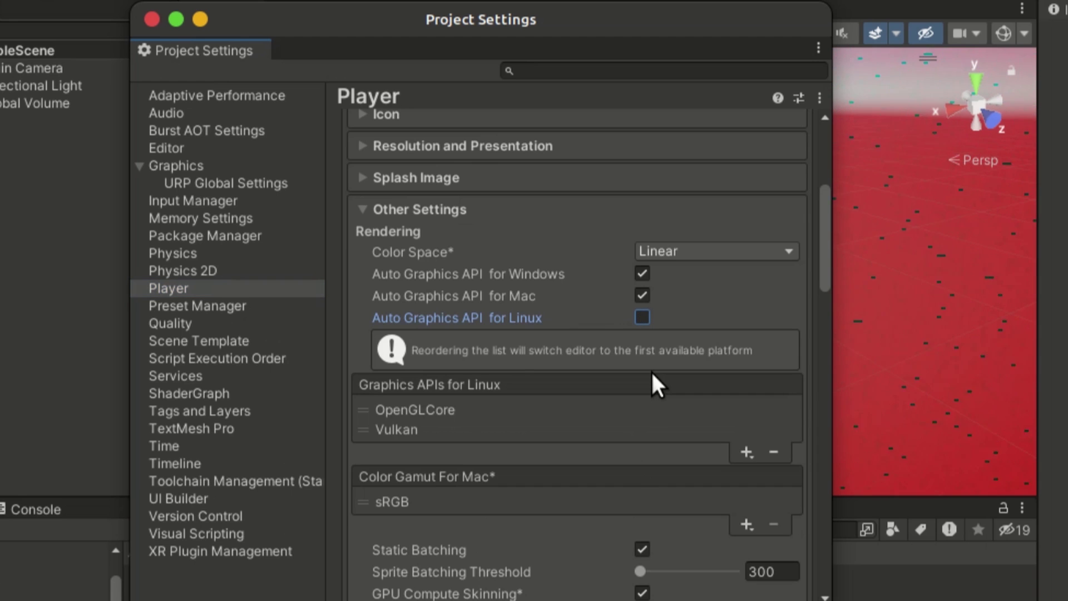
{"action": "scroll", "coordinate": [502, 361], "scroll_direction": "down", "scroll_amount": 1}
{"action": "scroll", "coordinate": [472, 347], "scroll_direction": "down", "scroll_amount": 1}
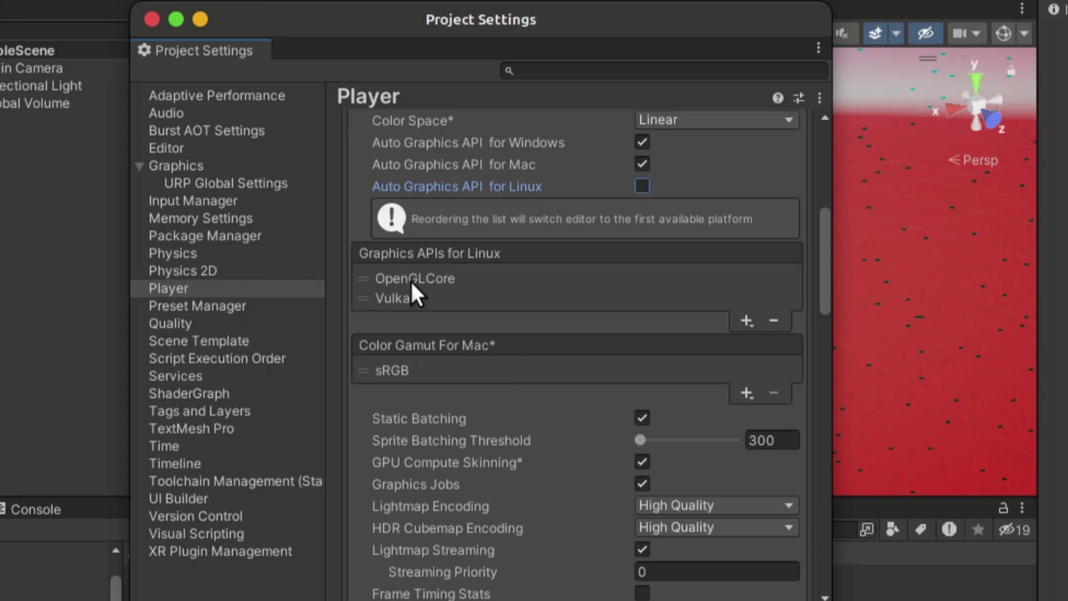
{"action": "left_click", "coordinate": [447, 279]}
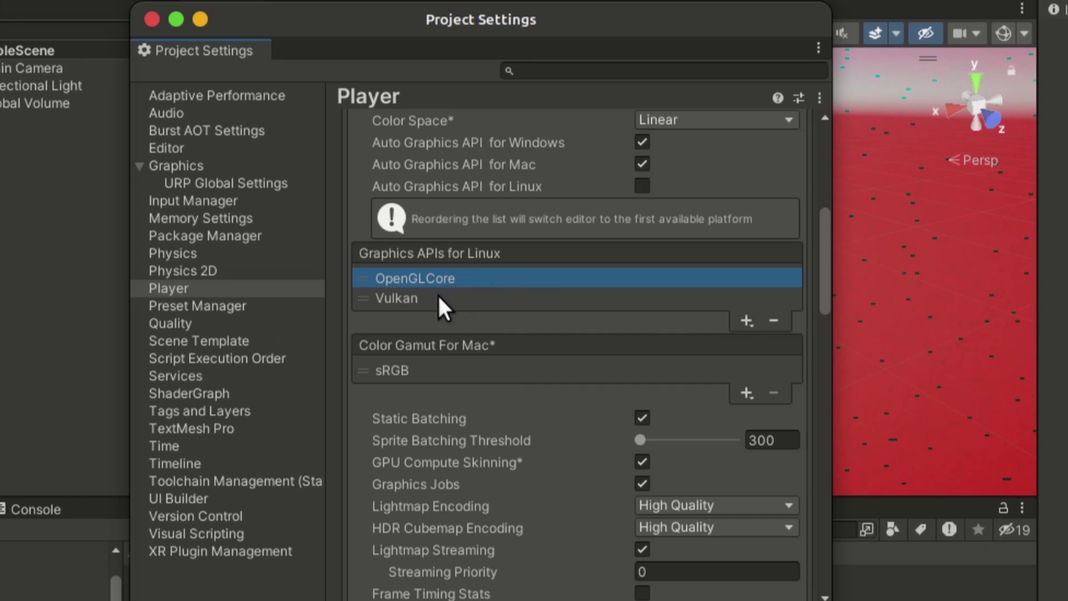
{"action": "left_click_drag", "start_coordinate": [361, 298], "coordinate": [369, 268]}
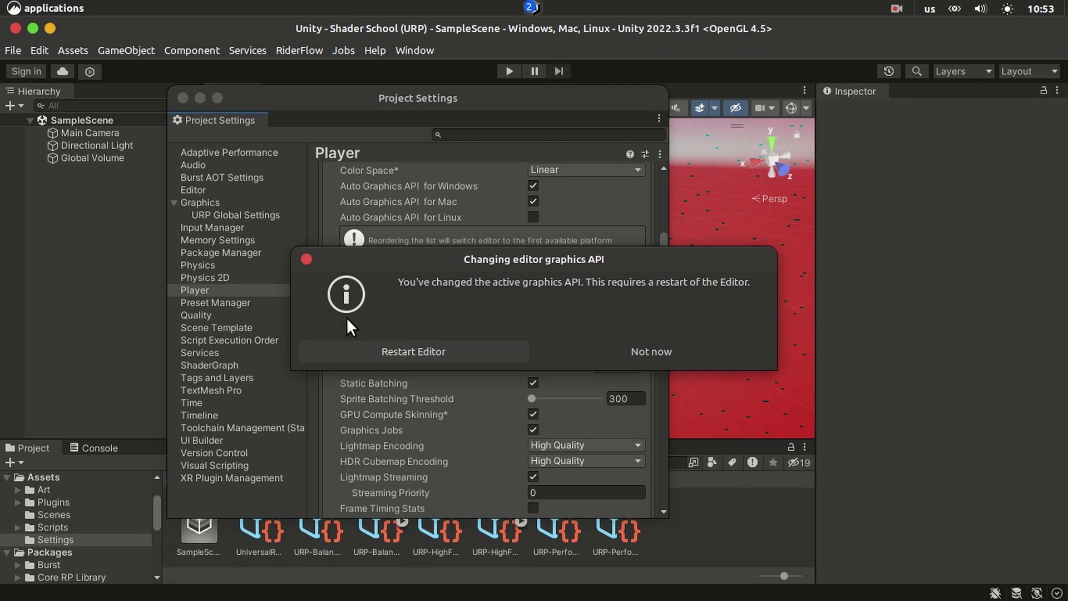
Confirm Restart Editor so Unity reopens running on Vulkan.
{"action": "left_click", "coordinate": [416, 350]}
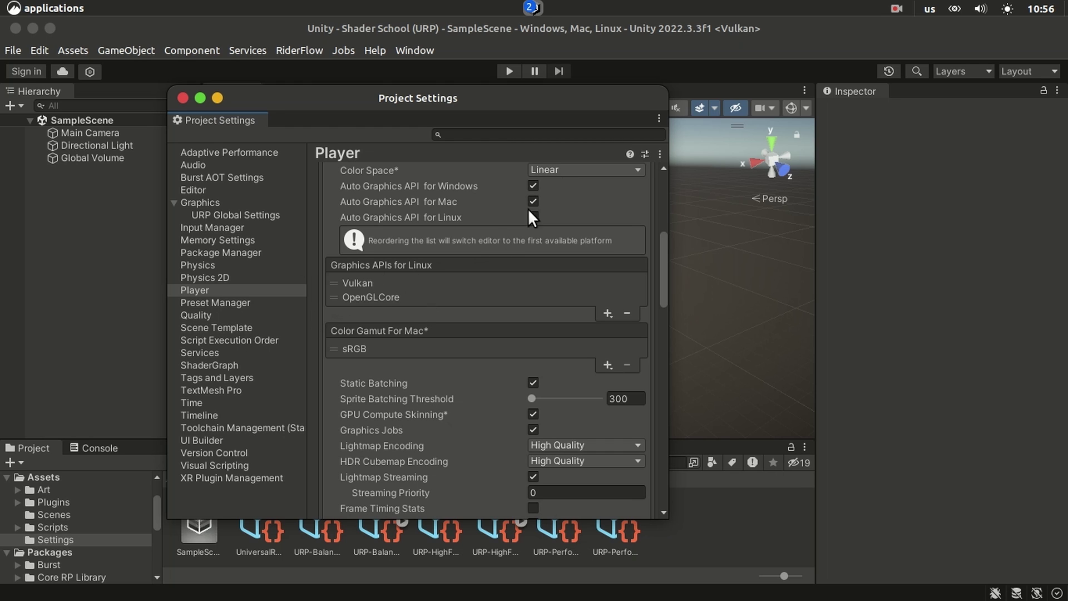
Close Project Settings, confirm the Scene view renders without red flicker, then minimize Unity.
{"action": "left_click", "coordinate": [184, 98]}
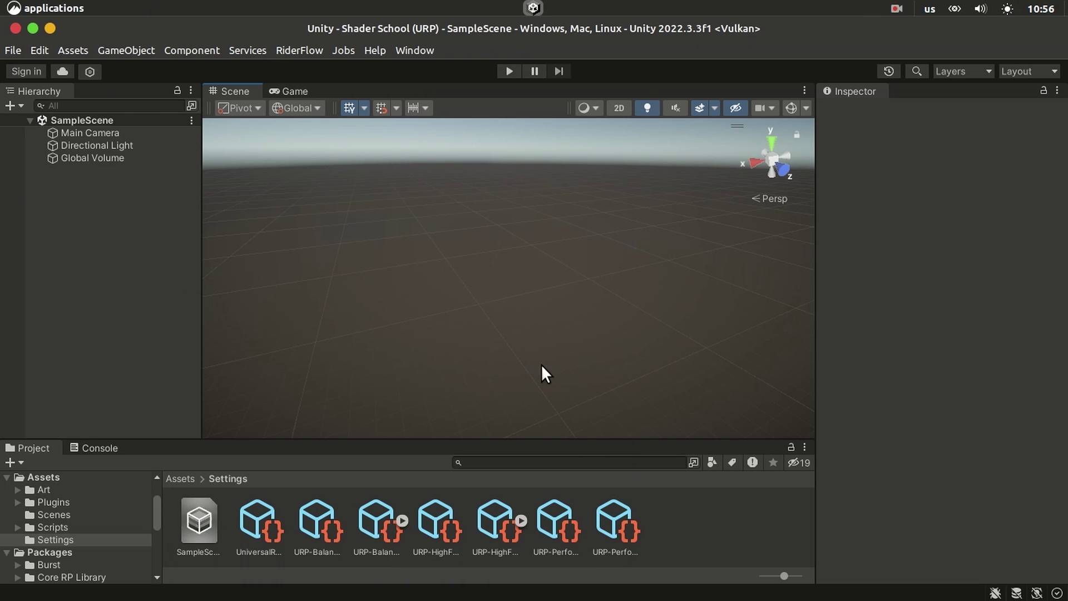
{"action": "right_click_drag", "start_coordinate": [541, 363], "coordinate": [658, 379]}
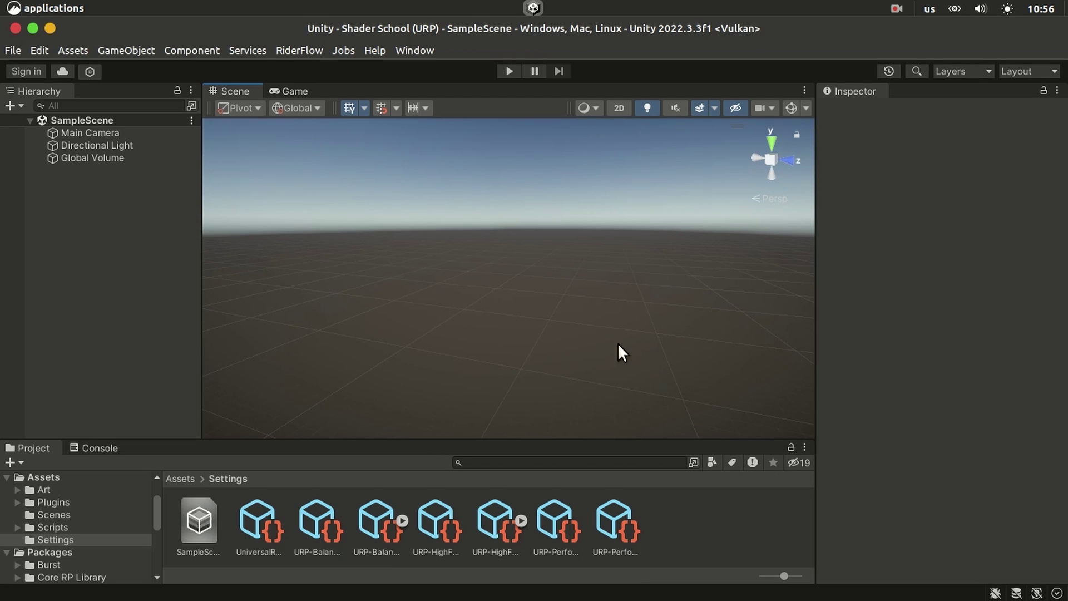
{"action": "left_click", "coordinate": [300, 94]}
{"action": "left_click", "coordinate": [247, 91]}
{"action": "right_click_drag", "start_coordinate": [441, 345], "coordinate": [481, 398]}
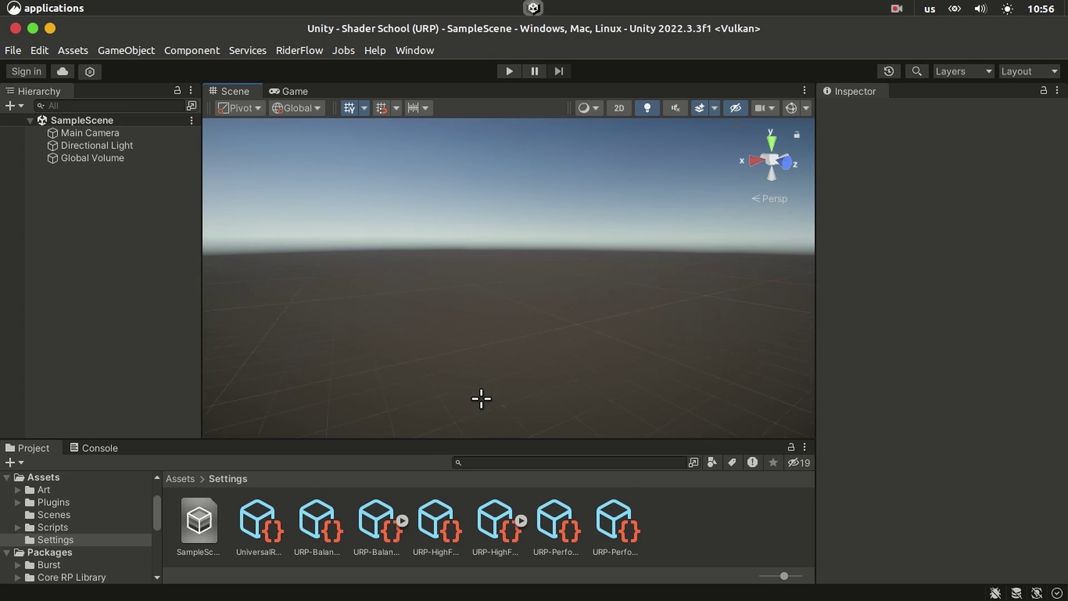
{"action": "right_click_drag", "start_coordinate": [481, 398], "coordinate": [434, 409]}
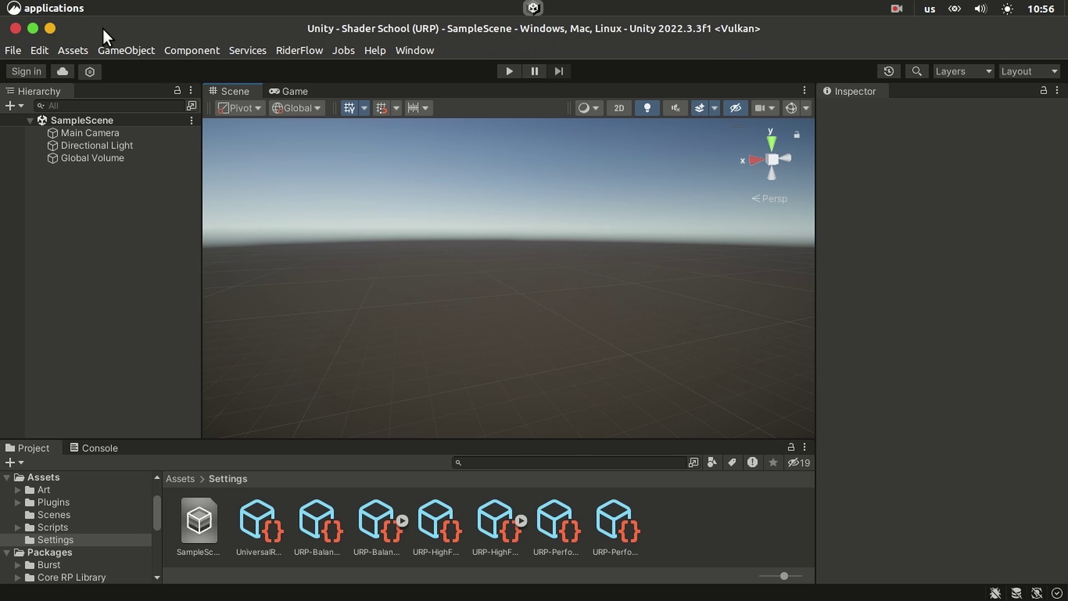
{"action": "left_click", "coordinate": [50, 29]}
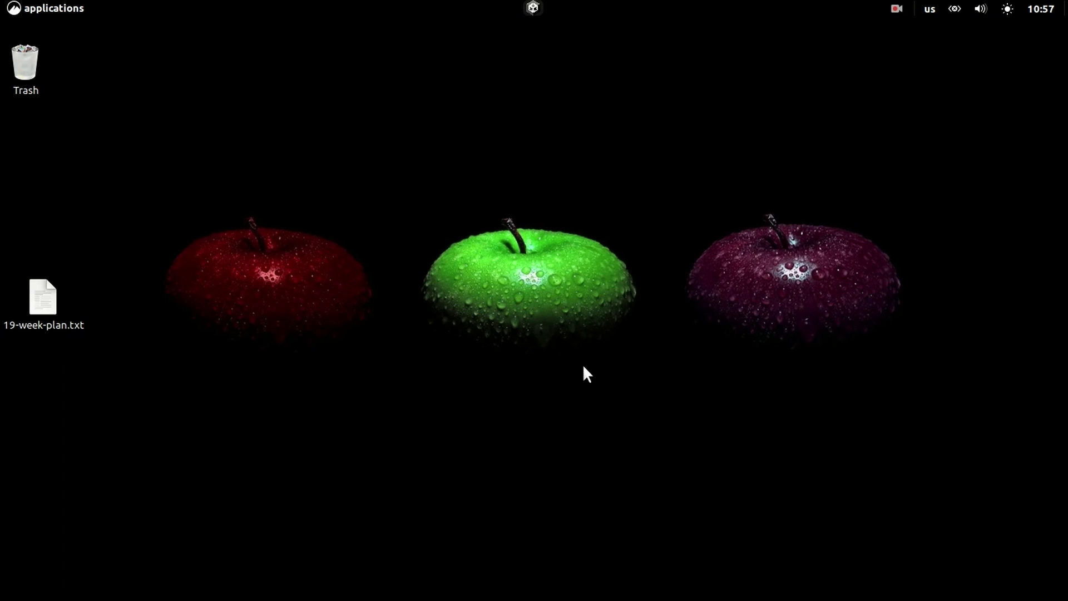
Open a terminal with enlarged text and enter 'sudo apt upgrade' at the prompt.
{"action": "key", "text": "ctrl+alt+t"}
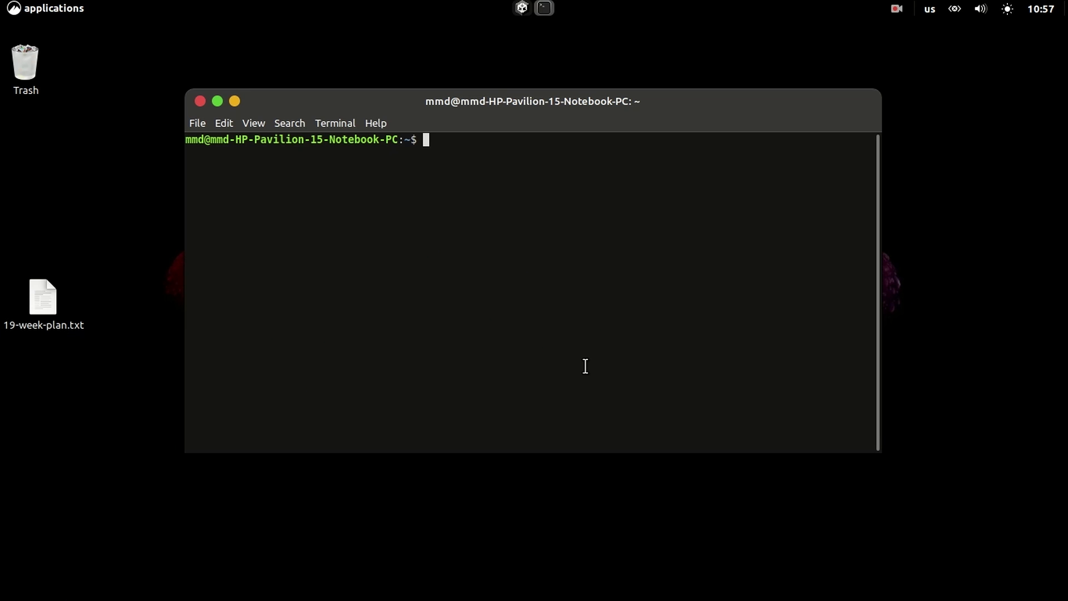
{"action": "key", "text": "ctrl+plus"}
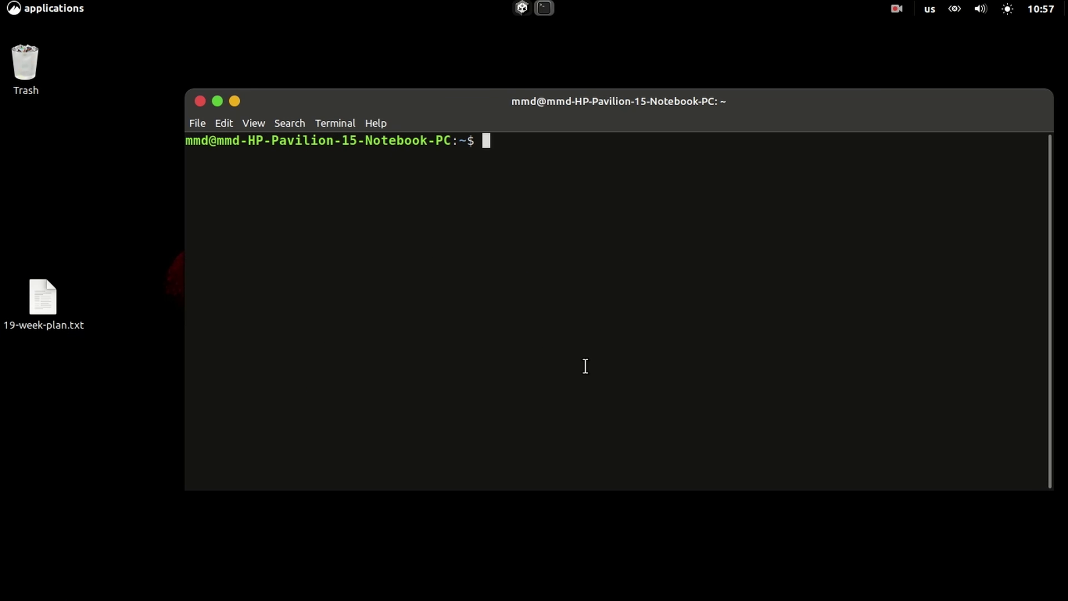
{"action": "type", "text": "sudo apt update"}
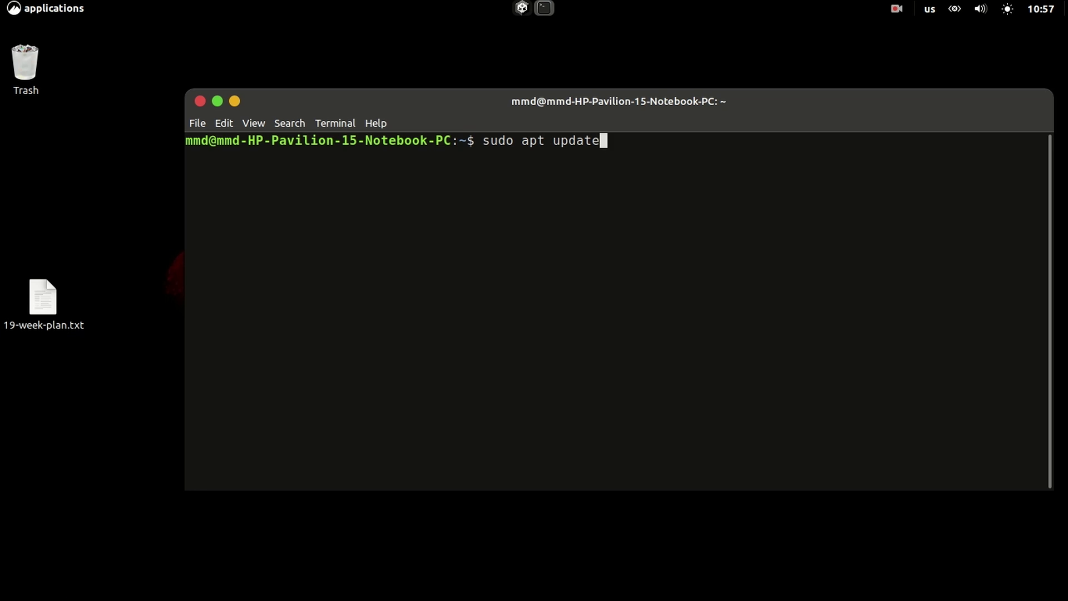
{"action": "key", "text": "BackSpace"}
{"action": "key", "text": "BackSpace"}
{"action": "key", "text": "BackSpace"}
{"action": "key", "text": "BackSpace"}
{"action": "type", "text": "grade"}
Close the terminal and orbit Unity's Scene view to confirm clean Vulkan rendering.
{"action": "key", "text": "alt+F4"}
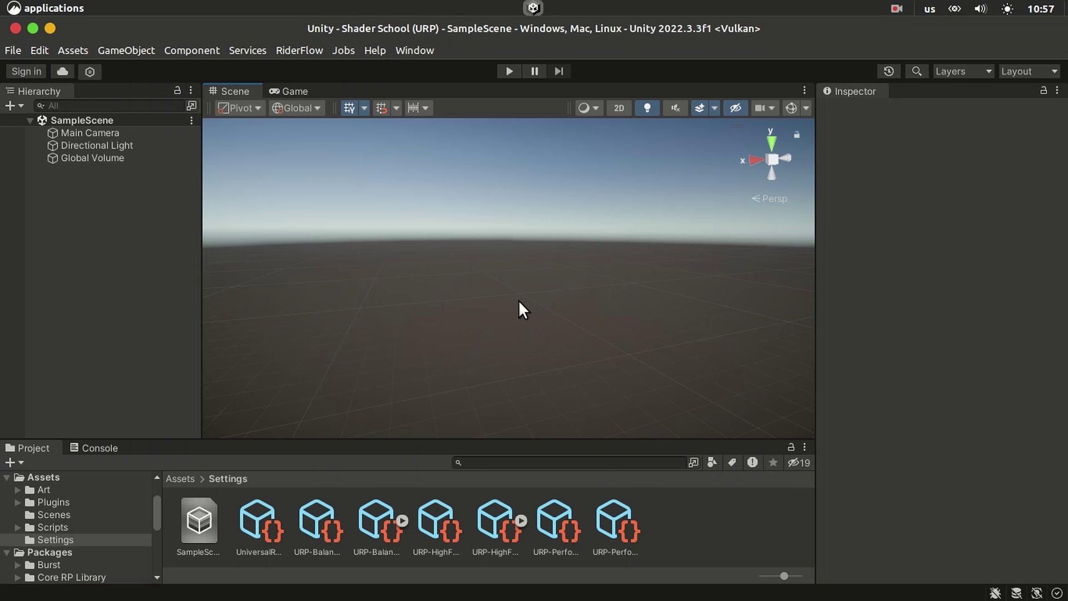
{"action": "right_click_drag", "start_coordinate": [518, 300], "coordinate": [506, 281]}
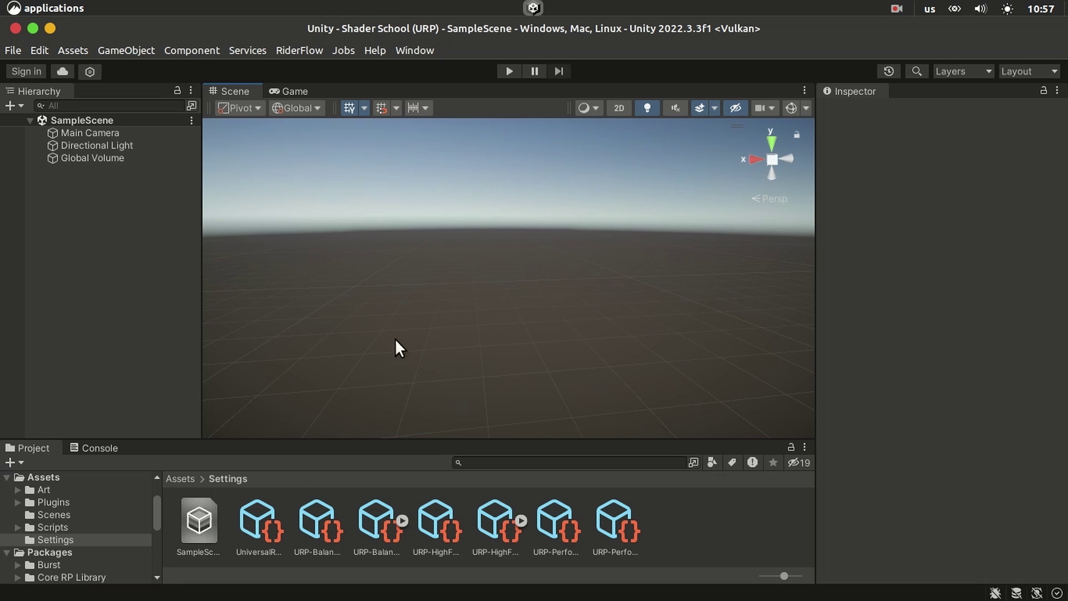